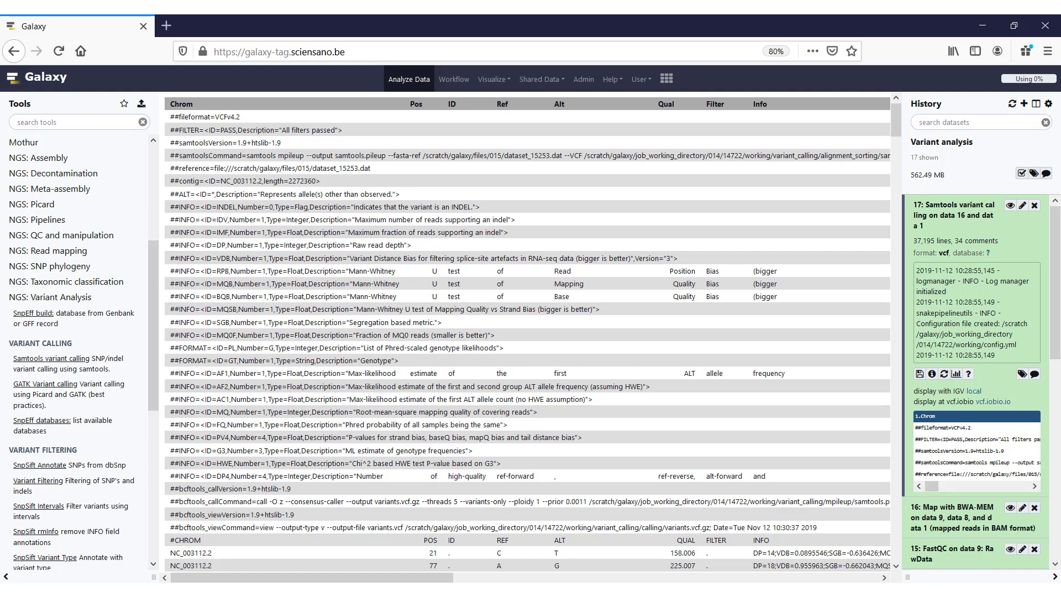
Step: Run GATK Variant calling with dataset 8 (R1 paired) as forward reads and dataset 9 (R2 paired) as reverse reads
left_click(18, 385)
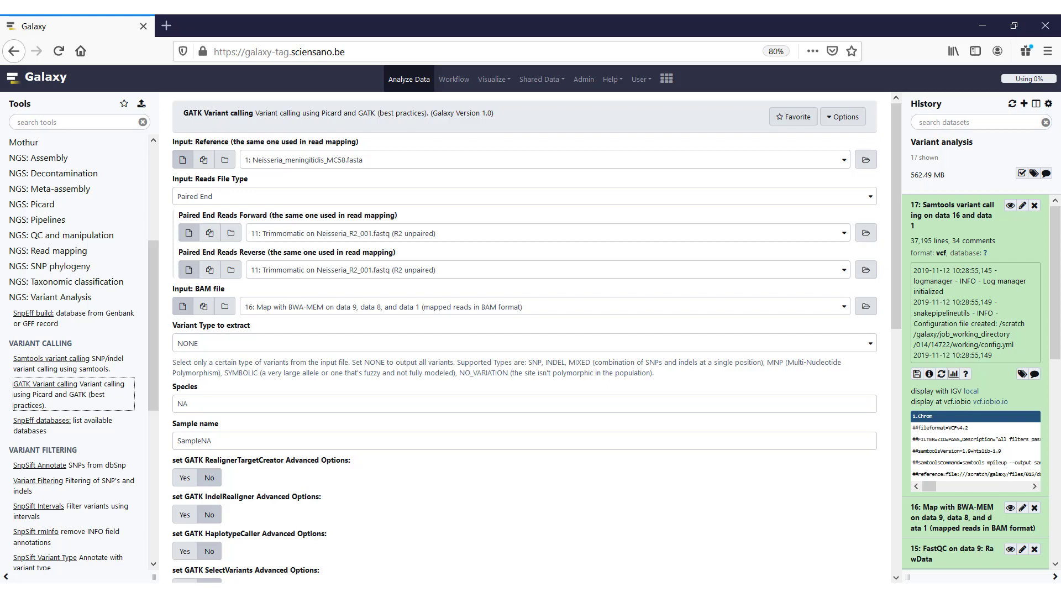
left_click(307, 236)
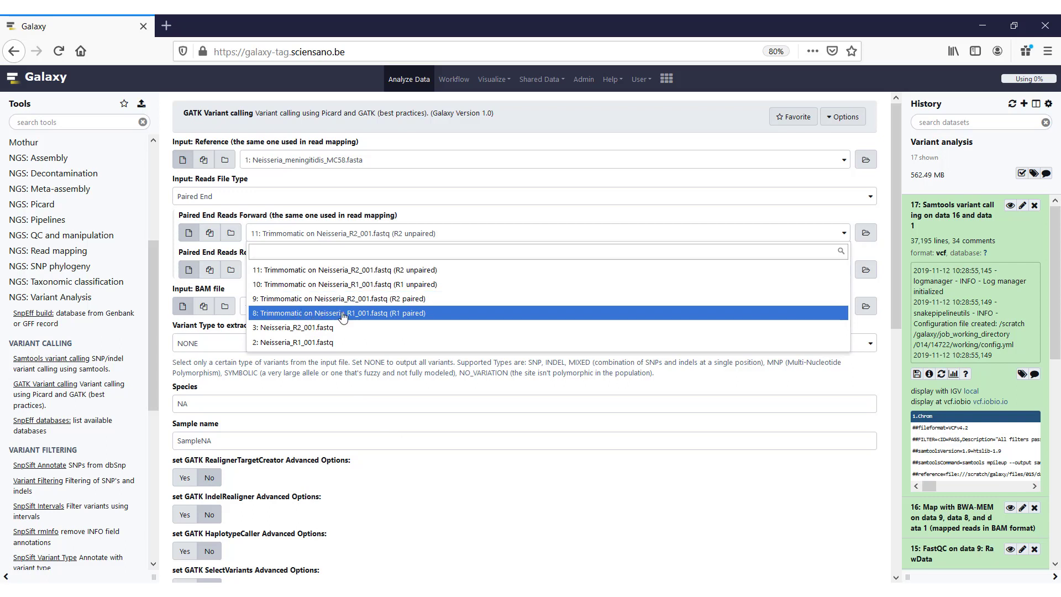
left_click(378, 314)
left_click(325, 270)
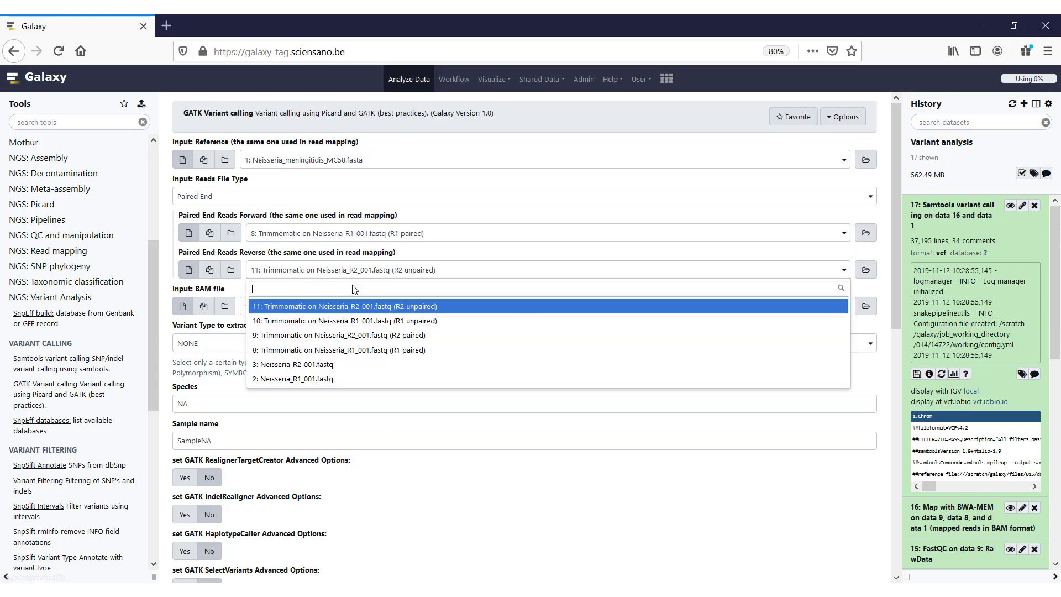
left_click(356, 336)
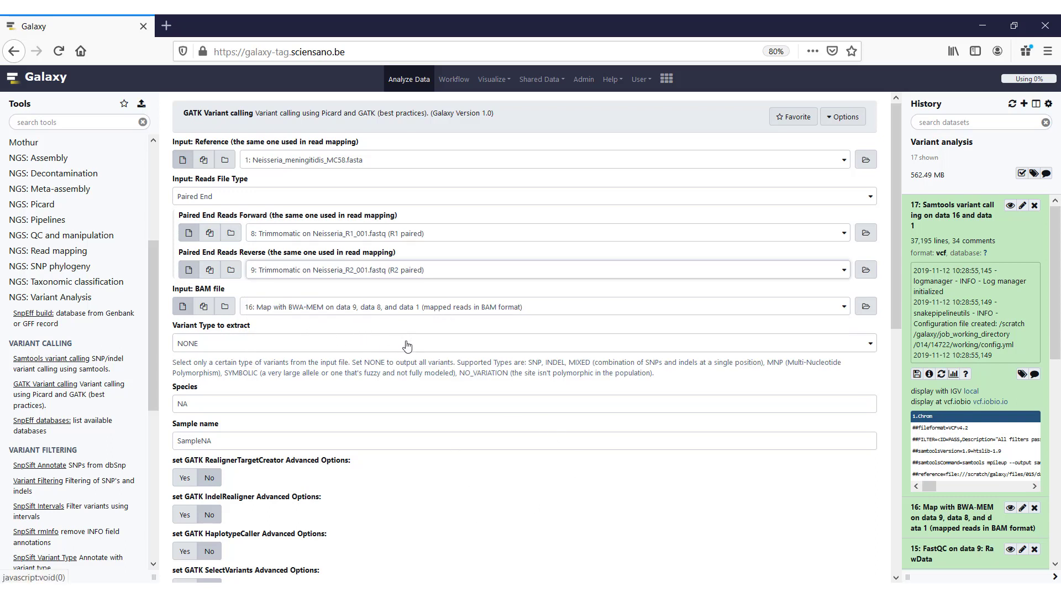
scroll(386, 426, "down", 2)
scroll(385, 426, "down", 3)
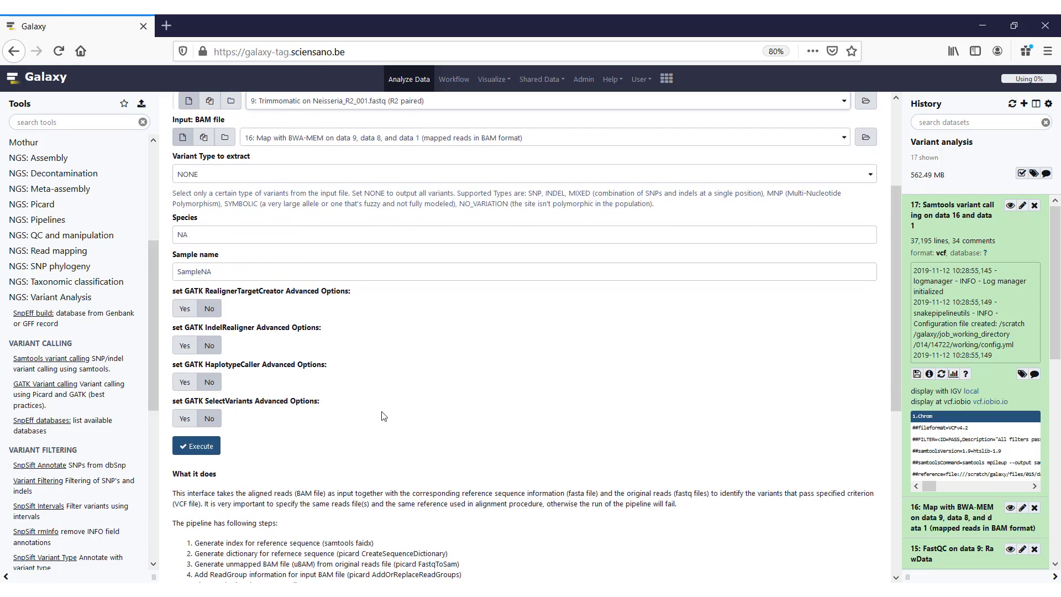
left_click(198, 448)
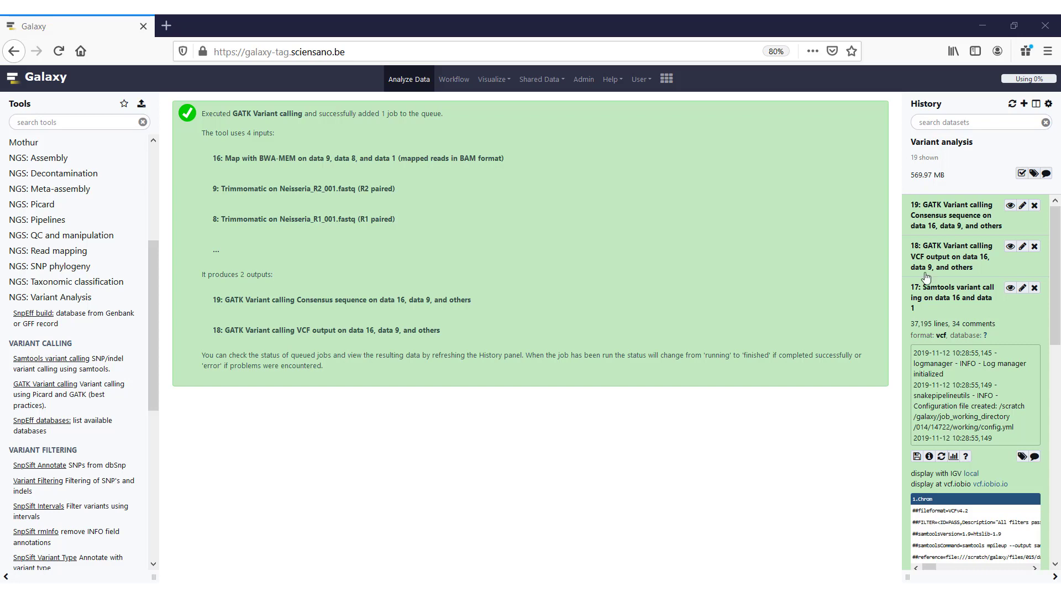
Step: Expand the details of the GATK VCF output (dataset 18) and the GATK consensus sequence (dataset 19) in the history
left_click(947, 260)
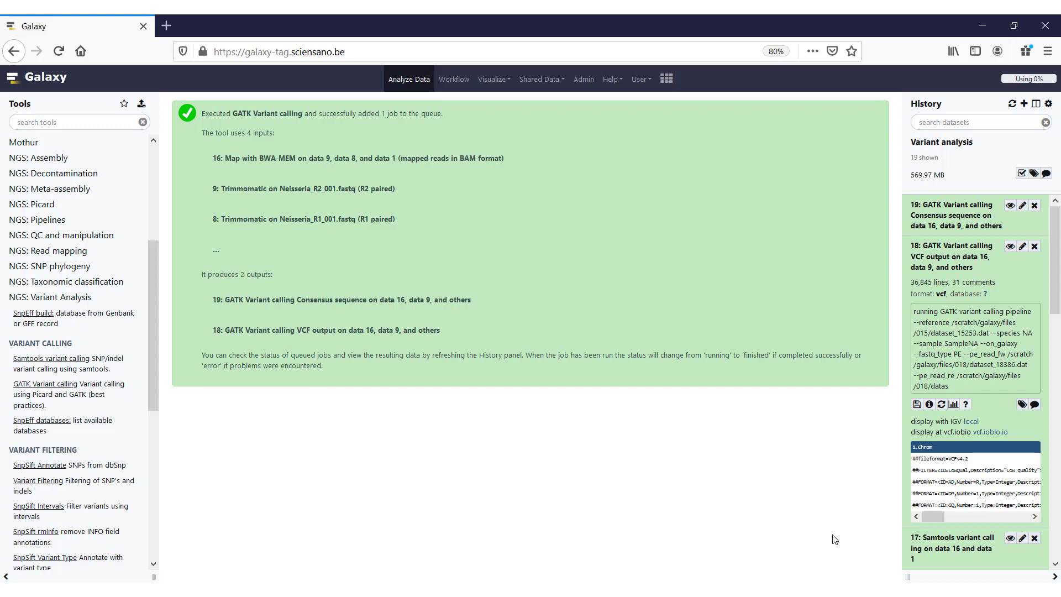
left_click(955, 220)
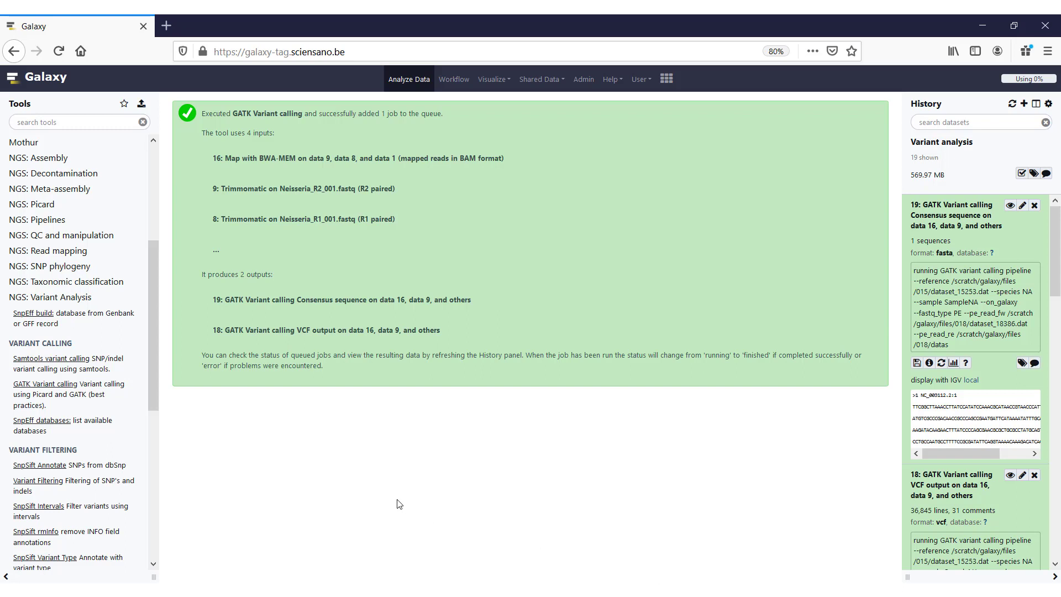
Step: Open the Variant Filtering tool and choose dataset 17, Samtools variant calling on data 16 and data 1, as the VCF file
left_click_drag(154, 379, 147, 437)
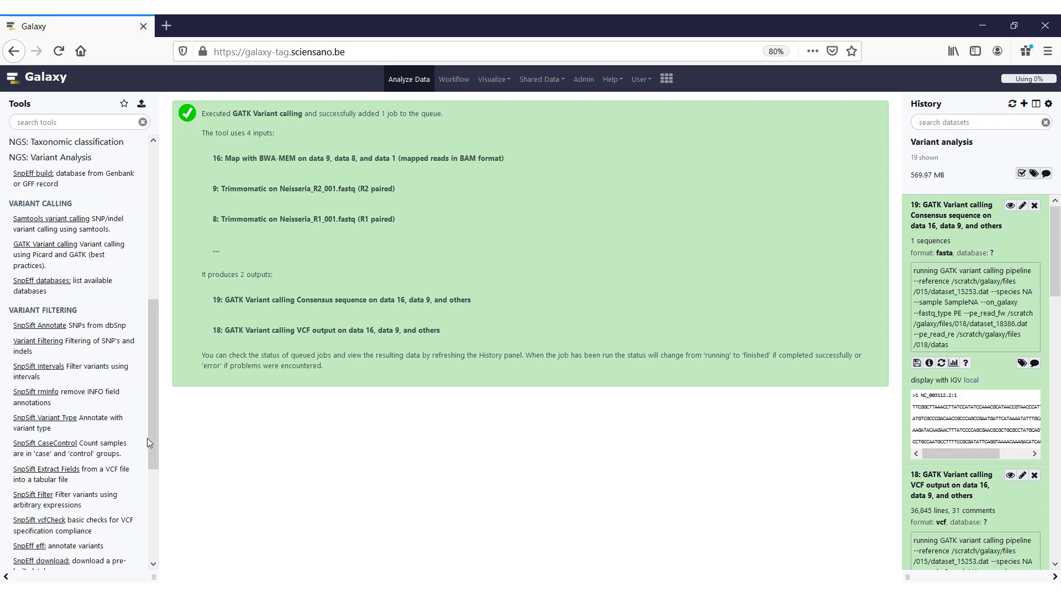
left_click(41, 348)
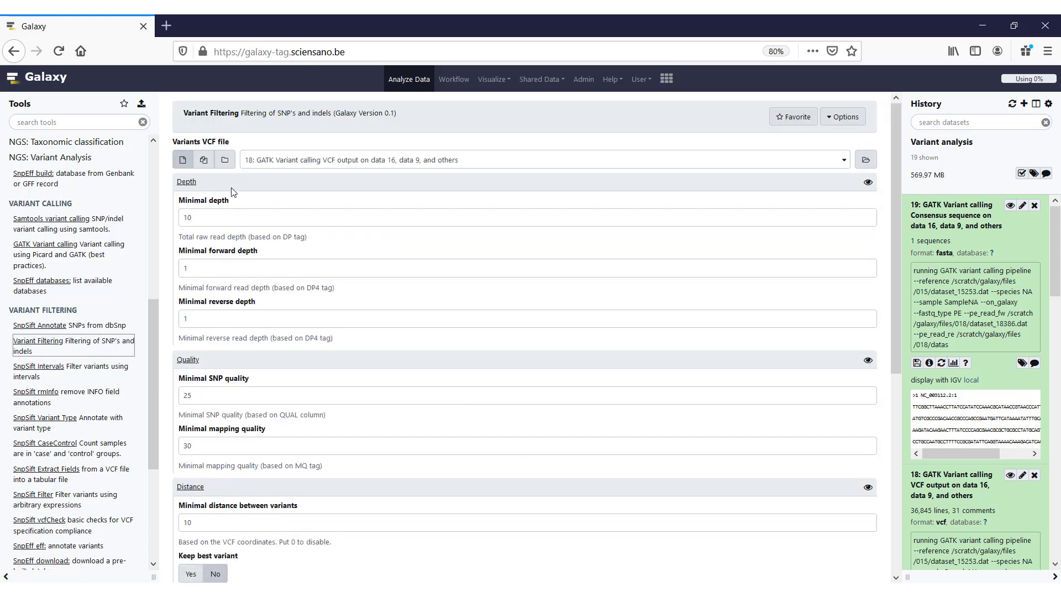
scroll(234, 354, "down", 5)
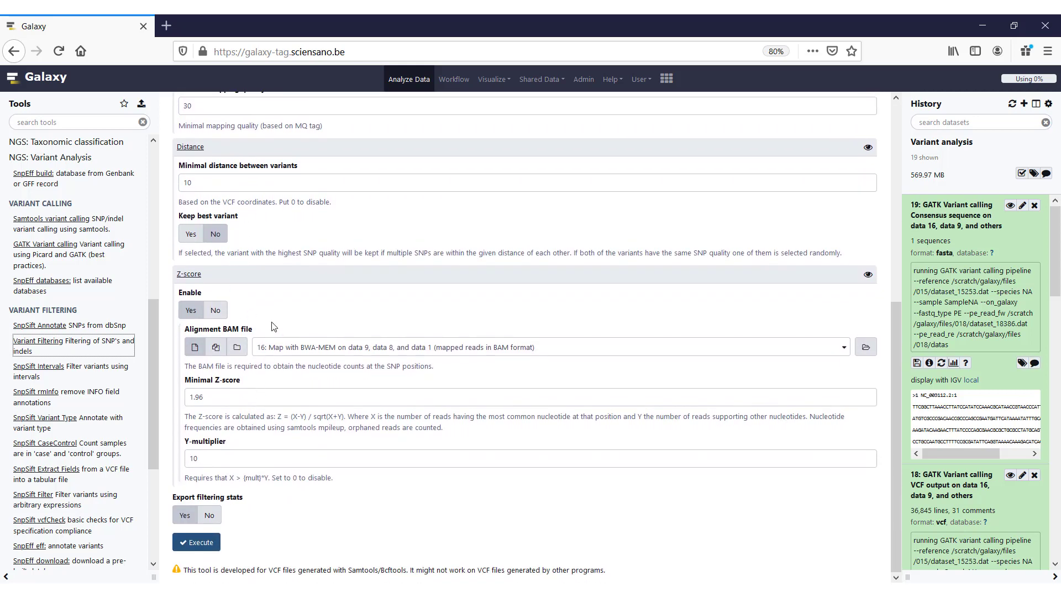
scroll(281, 338, "up", 4)
scroll(281, 338, "up", 3)
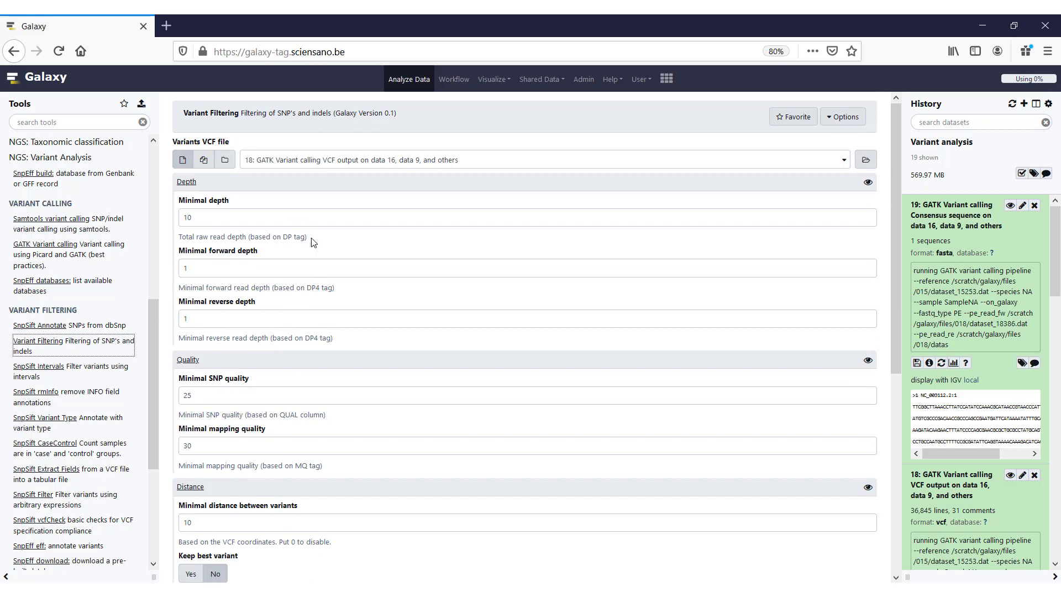
left_click(409, 164)
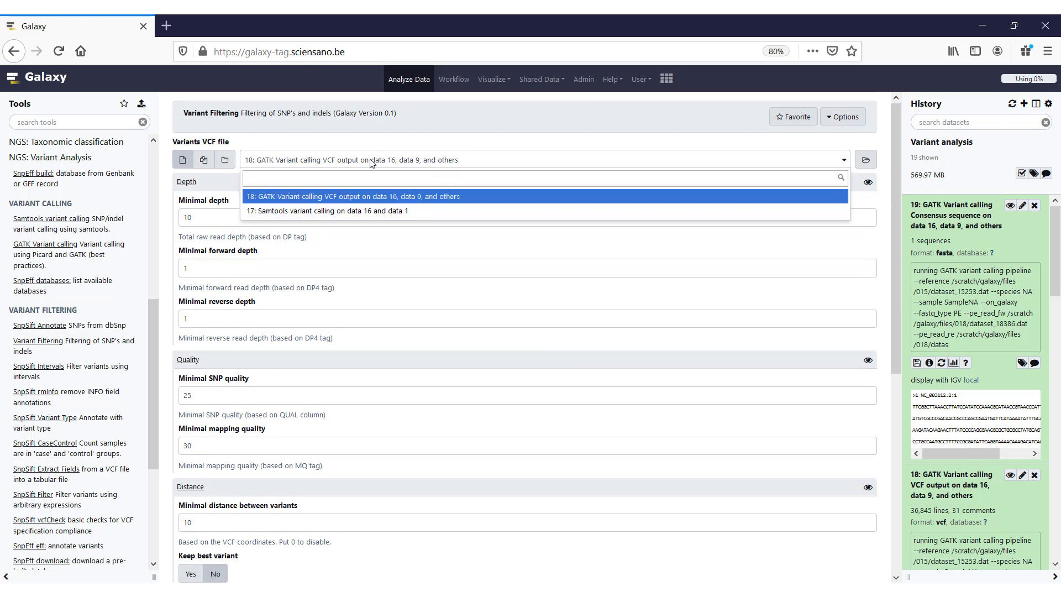
left_click(270, 211)
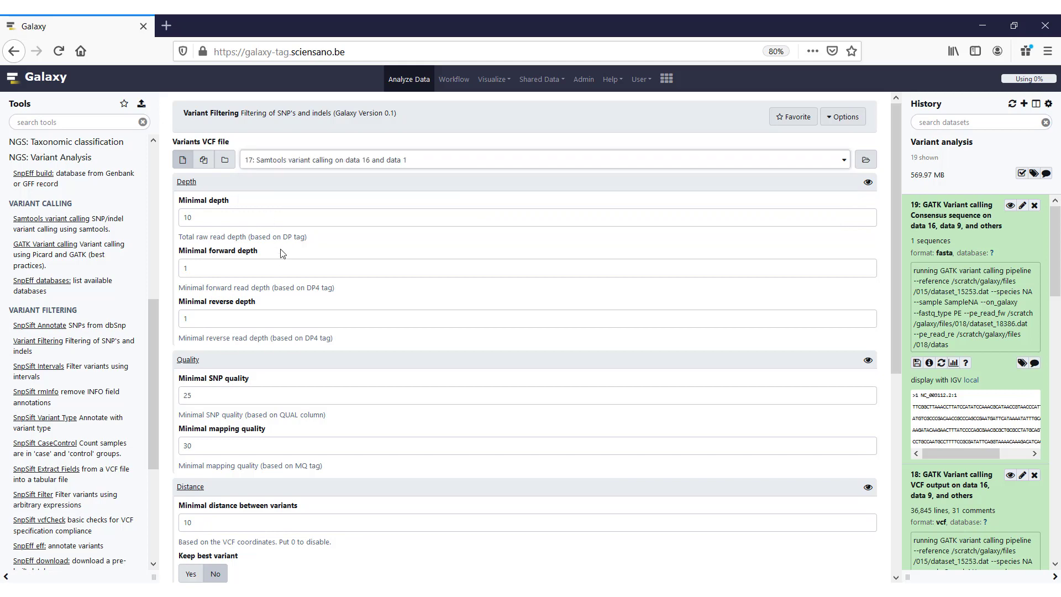
Step: Review the filter settings, run Variant Filtering with the default values, and refresh the history
scroll(281, 257, "down", 6)
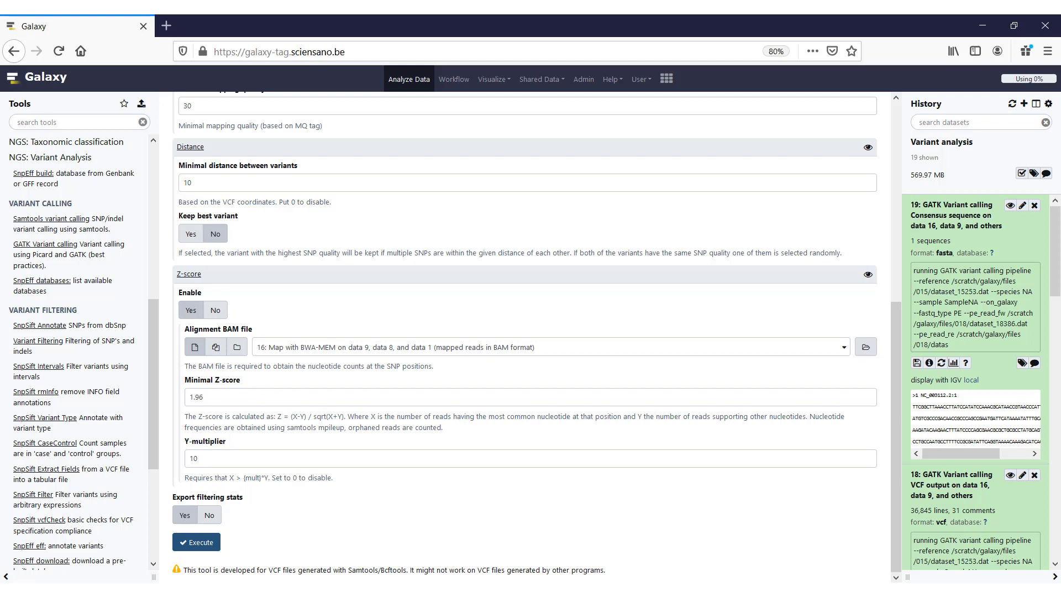
scroll(694, 367, "up", 6)
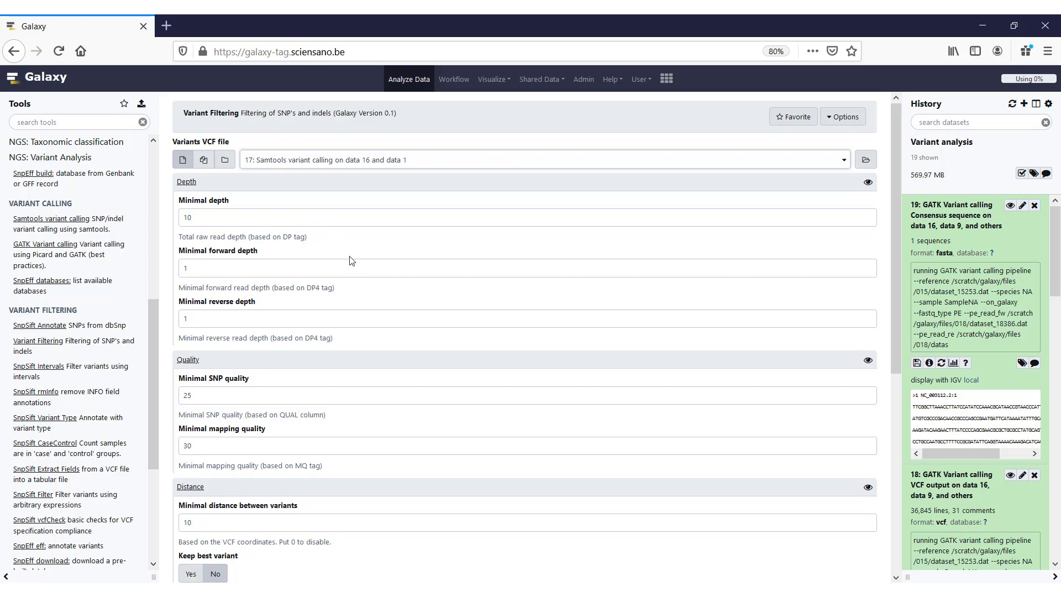
scroll(344, 247, "down", 4)
scroll(260, 427, "down", 2)
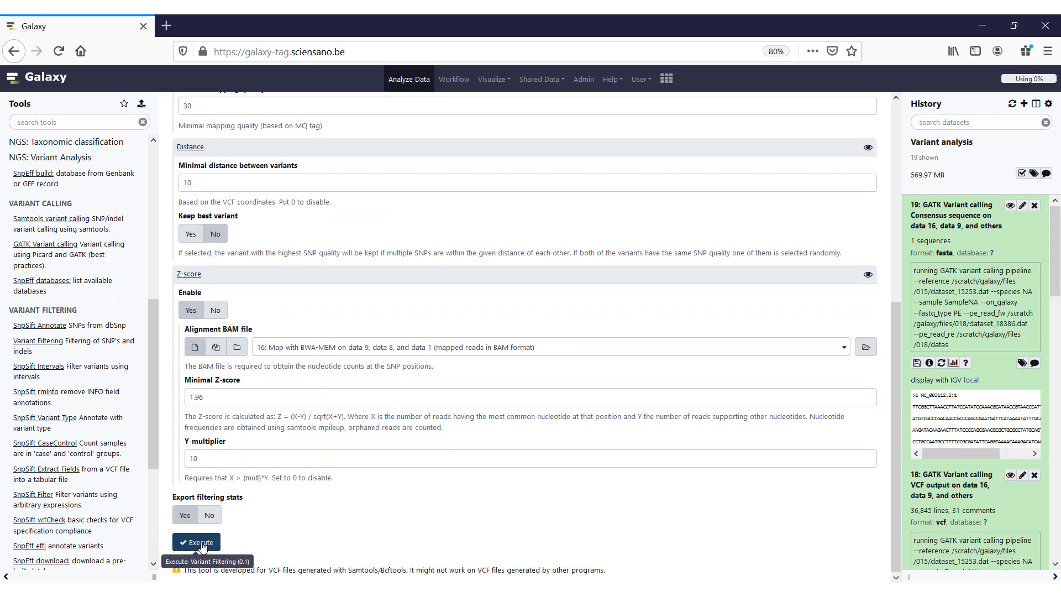
left_click(198, 543)
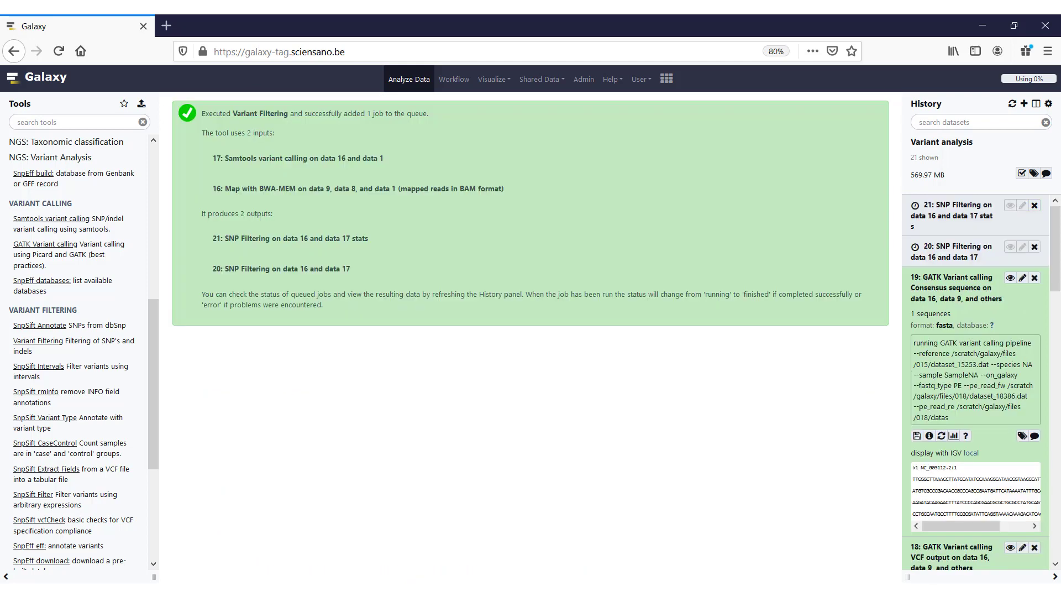
left_click(1012, 104)
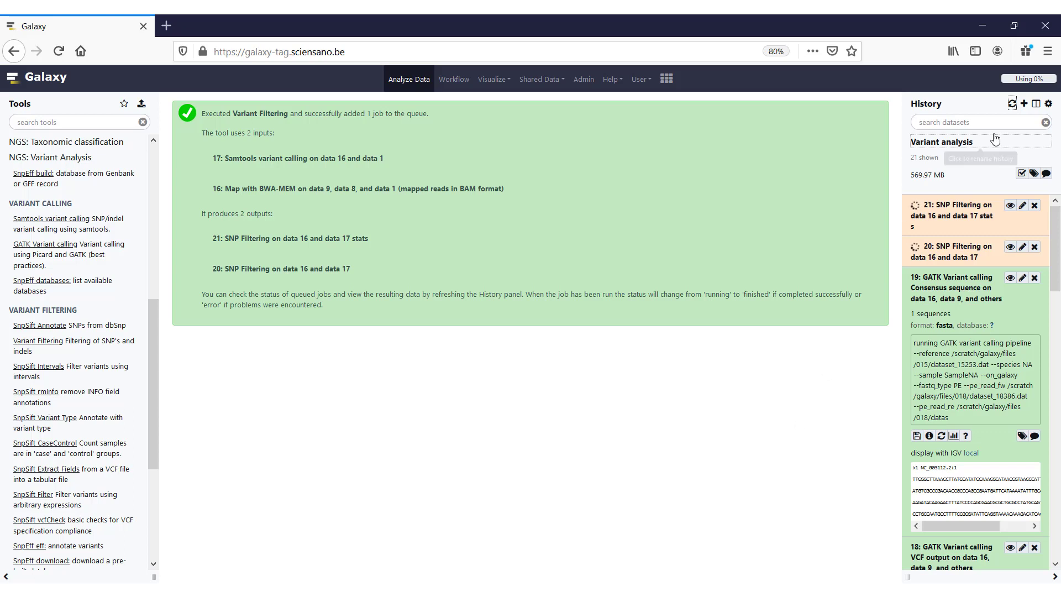
left_click(1012, 104)
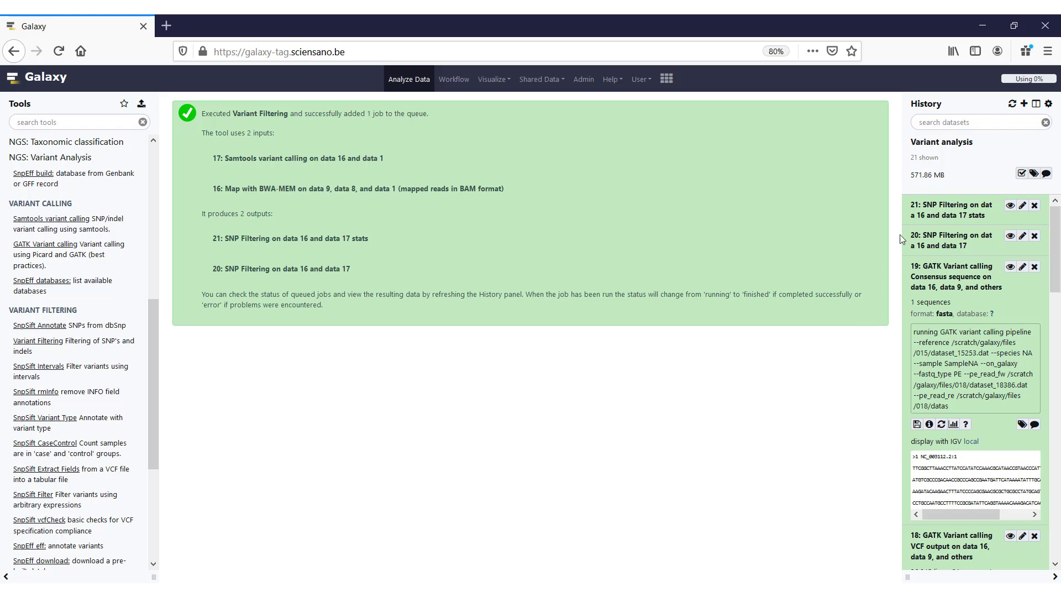
Step: View the filtered VCF (dataset 20) and compare its history details with those of the earlier variant calling outputs
left_click(931, 241)
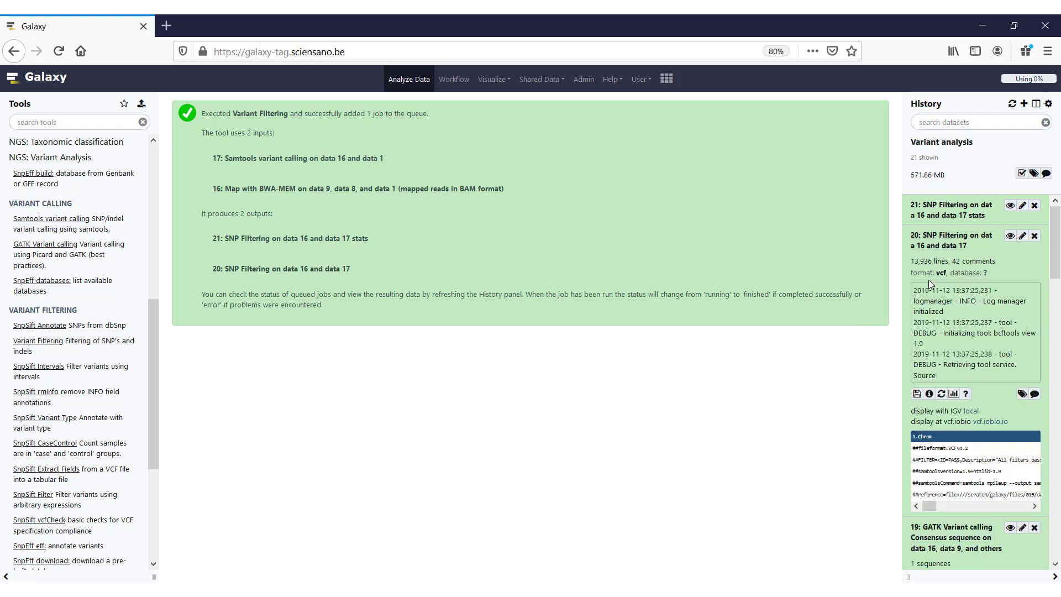
left_click(1010, 236)
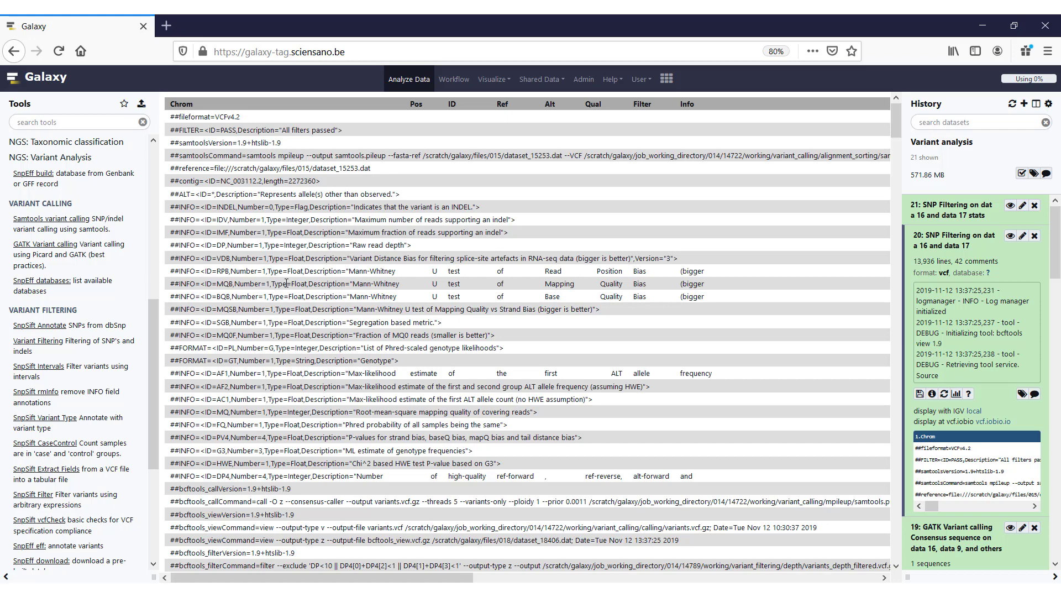
scroll(286, 283, "down", 8)
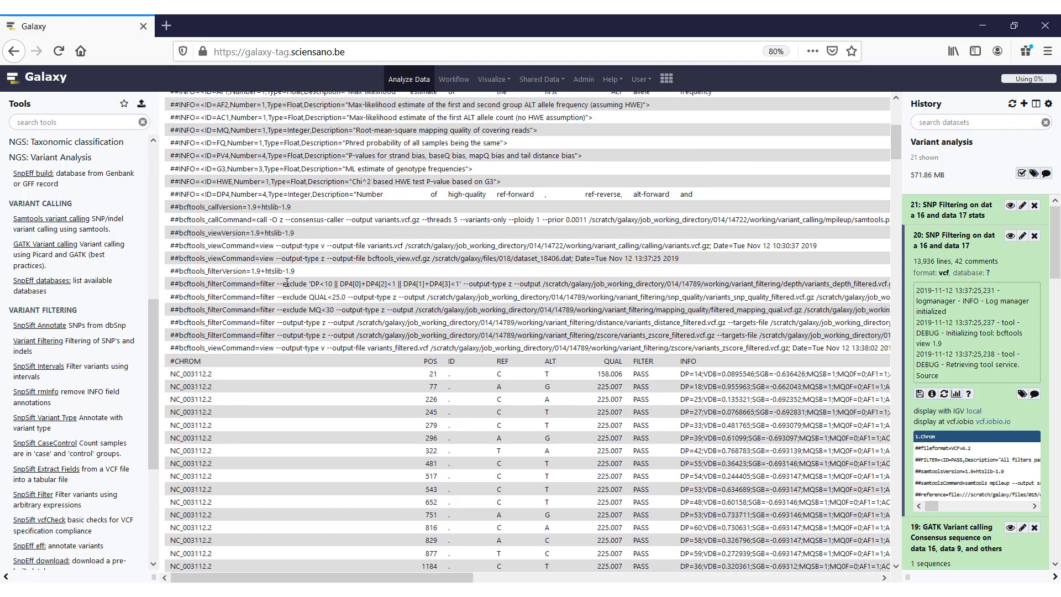
scroll(287, 283, "down", 8)
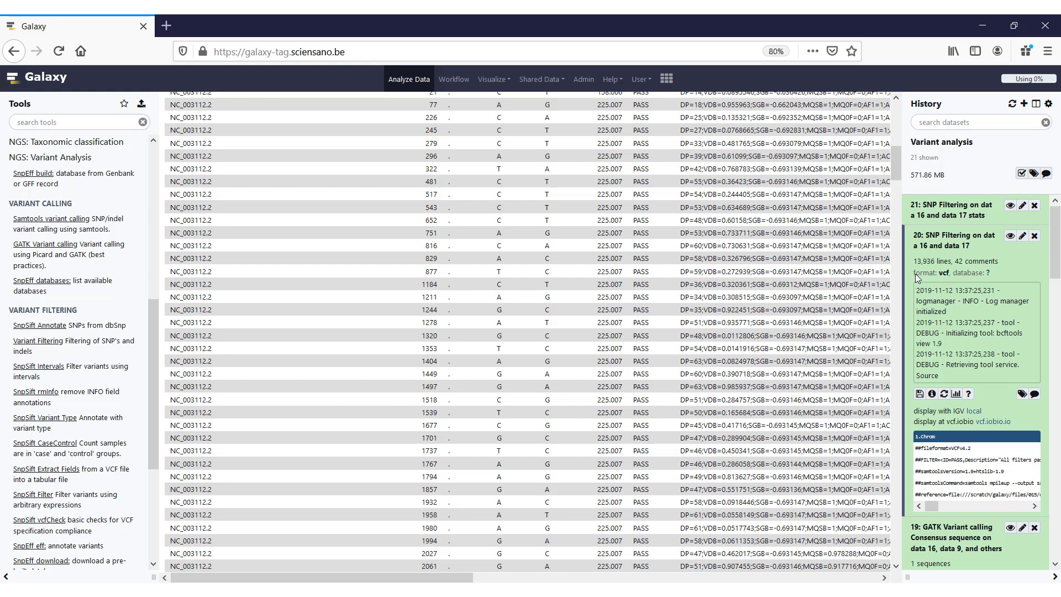
scroll(929, 273, "down", 3)
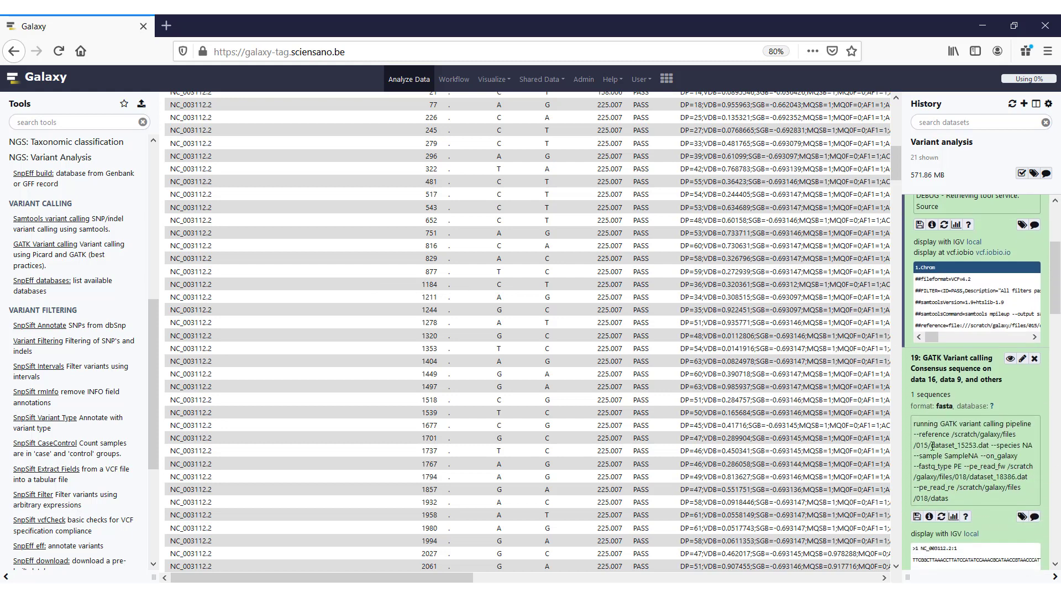
scroll(927, 431, "down", 6)
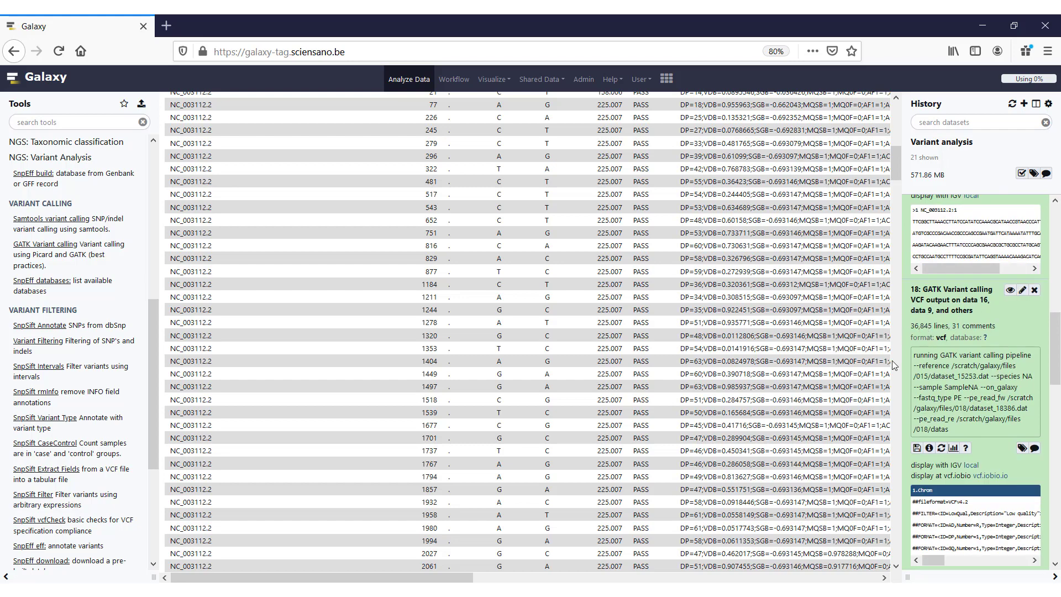
scroll(939, 343, "up", 9)
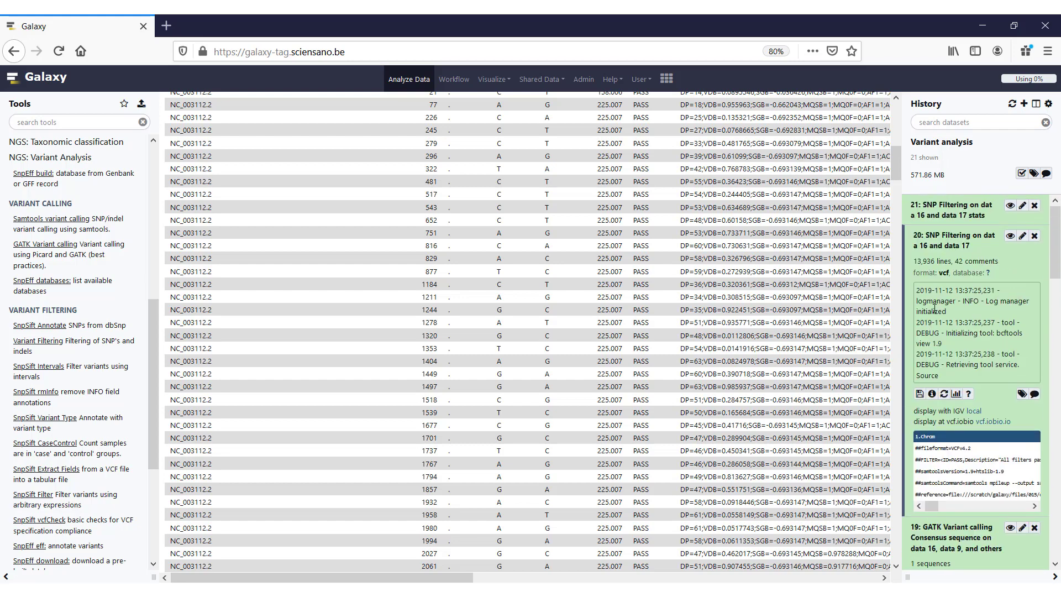
Step: Expand the SNP Filtering stats (dataset 21) and view their contents to examine the variants in and out of each filter
left_click(938, 209)
left_click(1009, 206)
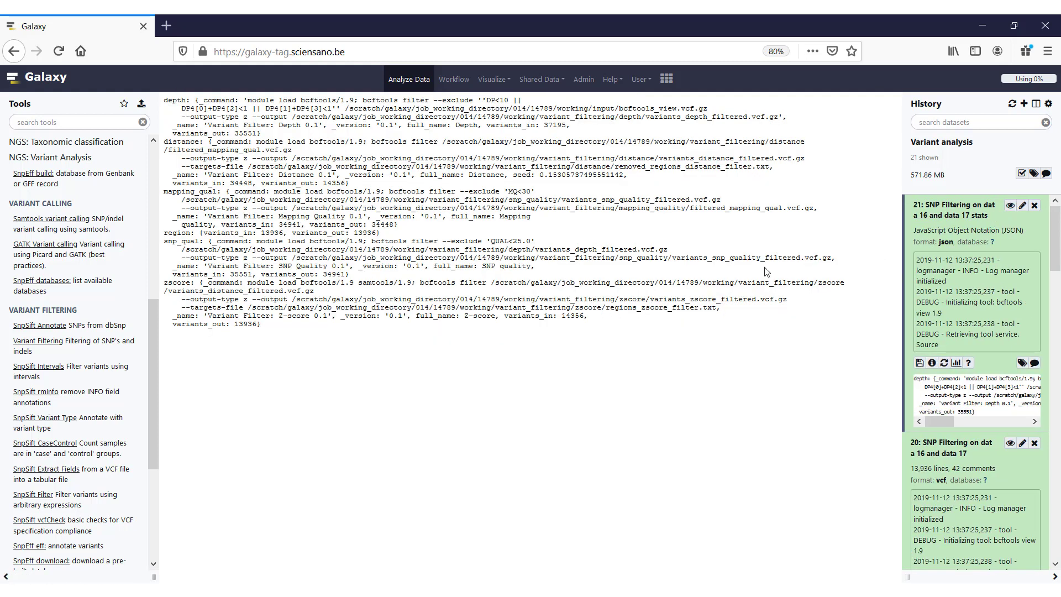